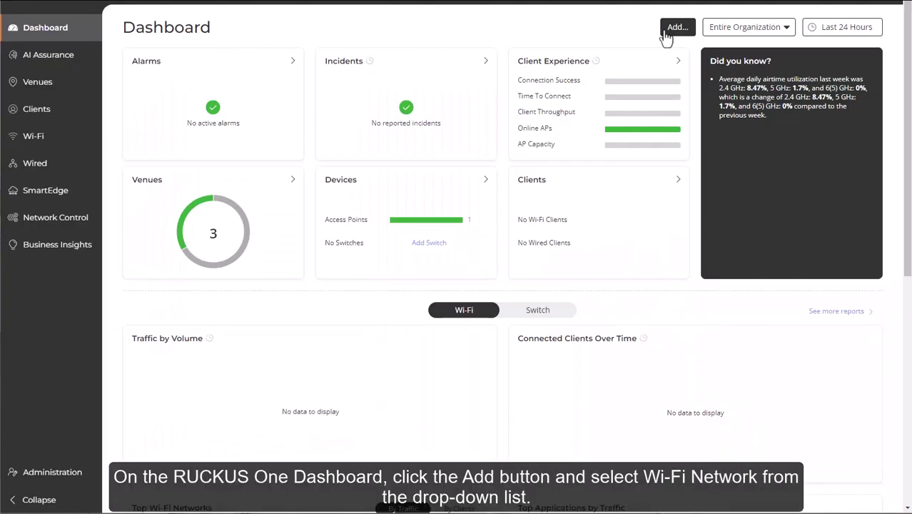
Start a new Wi-Fi network from the Dashboard's Add menu.
{"action": "left_click", "coordinate": [672, 29]}
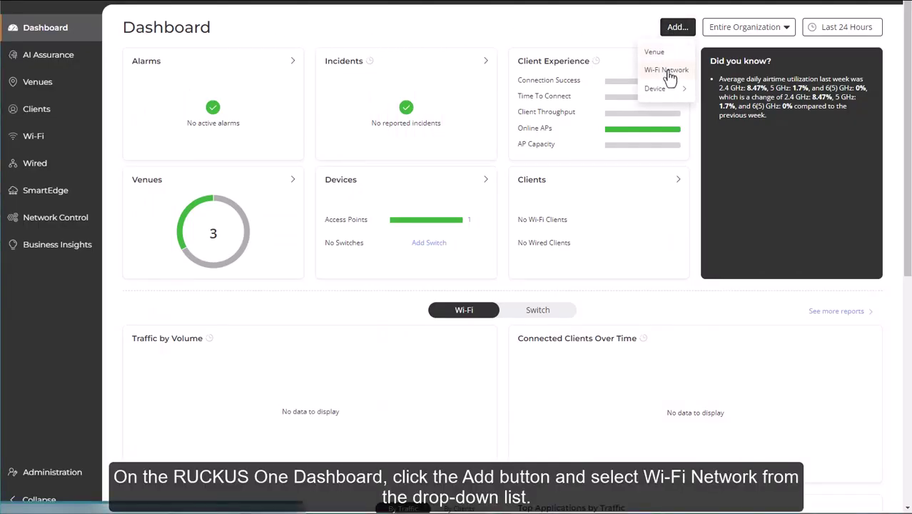
{"action": "left_click", "coordinate": [669, 71]}
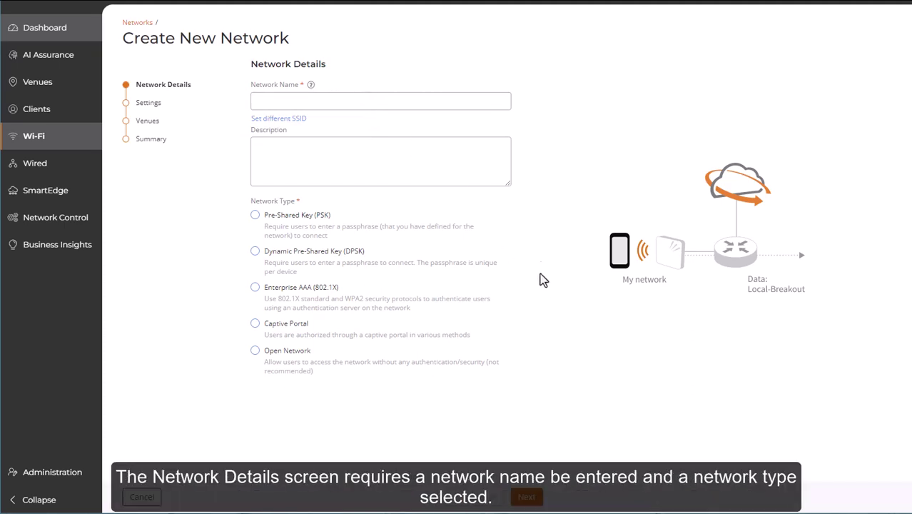
Name the network 'PSKntwk' and set its type to Pre-Shared Key (PSK).
{"action": "left_click", "coordinate": [503, 102]}
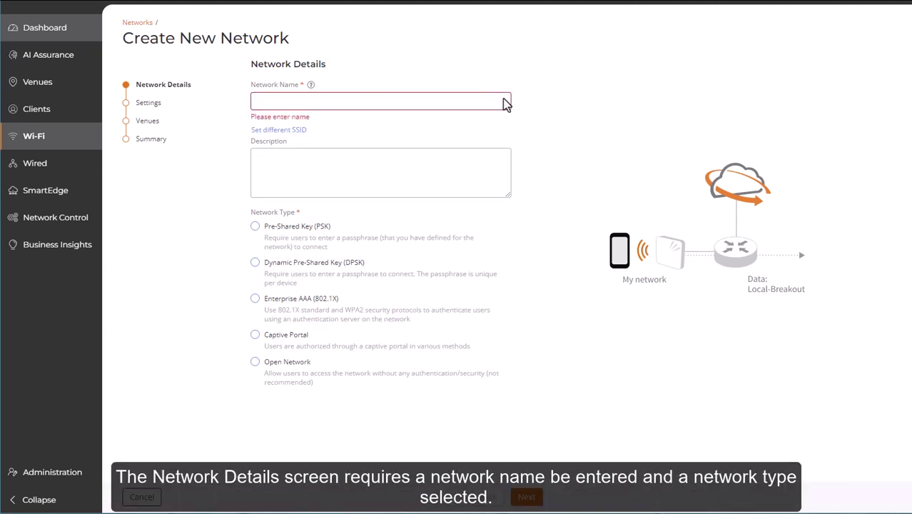
{"action": "type", "text": "PSK"}
{"action": "type", "text": "ntwk"}
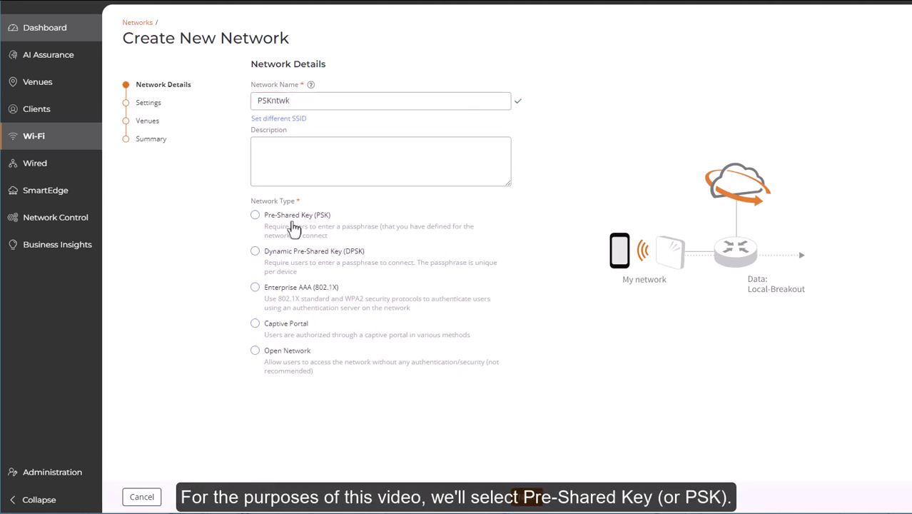
{"action": "left_click", "coordinate": [254, 217]}
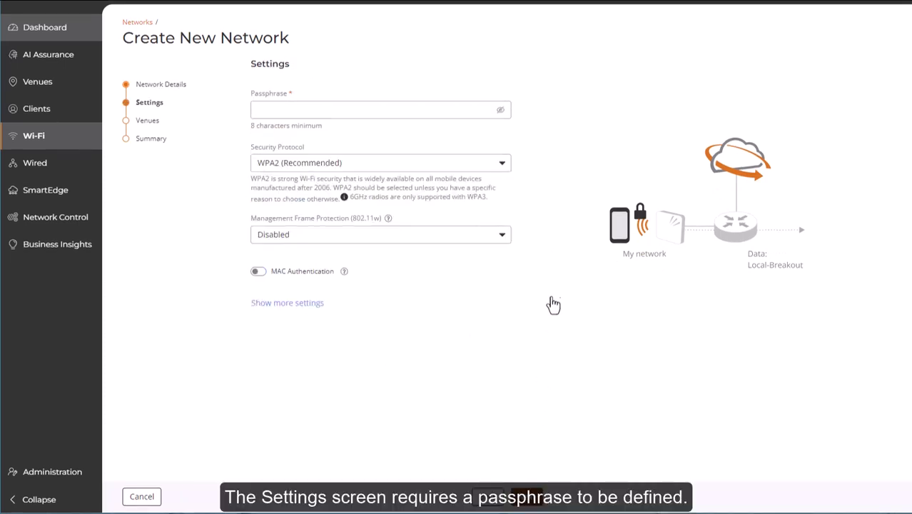
{"action": "left_click", "coordinate": [467, 109]}
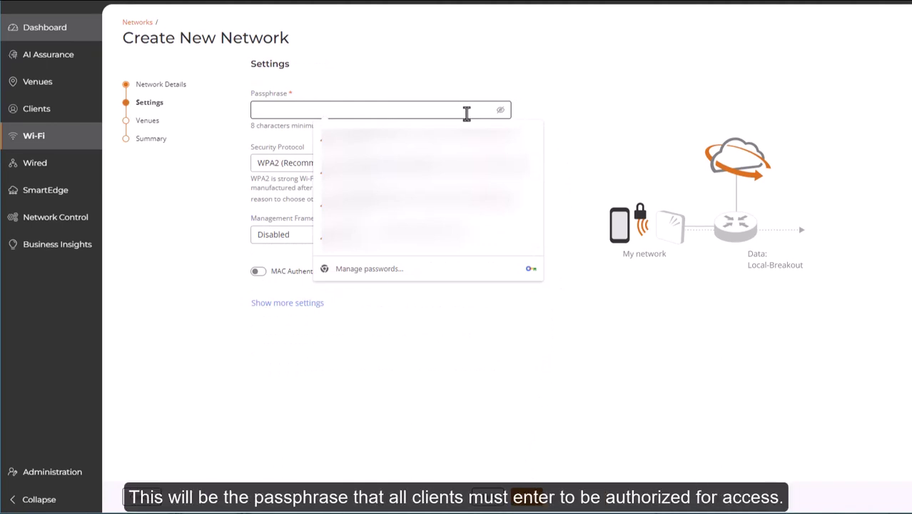
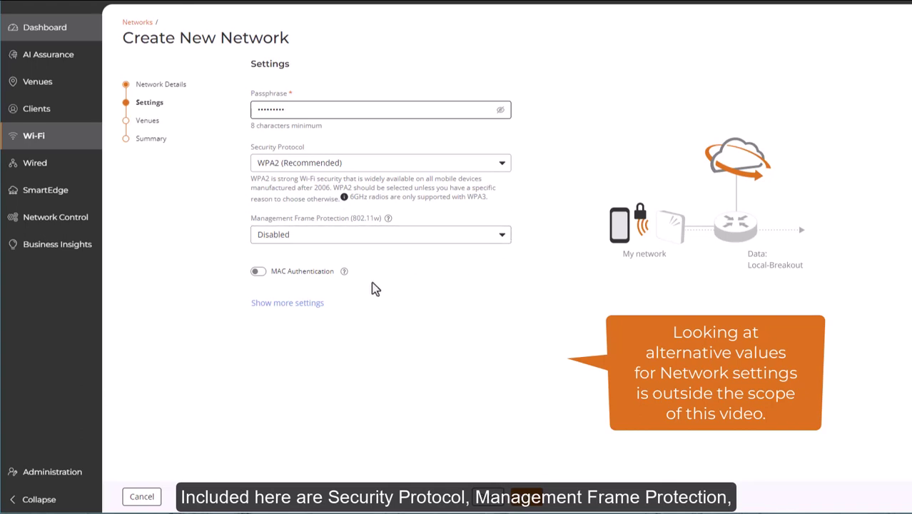
Reveal and review the VLAN, Services and Radio settings, leaving them at defaults.
{"action": "left_click", "coordinate": [296, 305]}
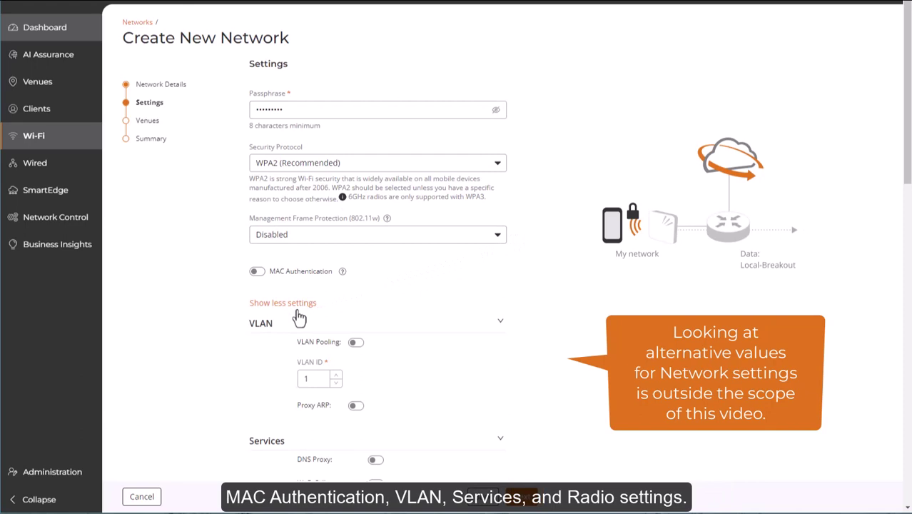
{"action": "scroll", "coordinate": [306, 315], "scroll_direction": "down", "scroll_amount": 4}
{"action": "scroll", "coordinate": [313, 316], "scroll_direction": "down", "scroll_amount": 2}
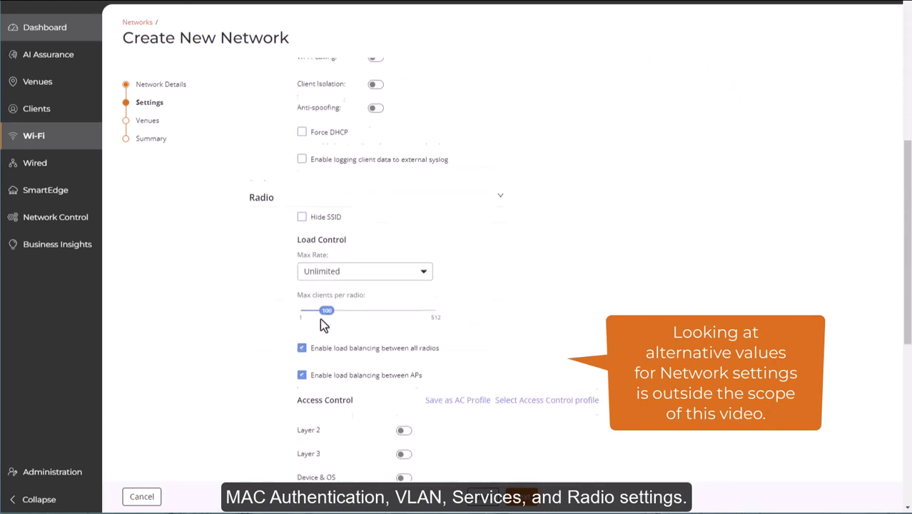
{"action": "scroll", "coordinate": [325, 321], "scroll_direction": "down", "scroll_amount": 2}
{"action": "scroll", "coordinate": [339, 325], "scroll_direction": "down", "scroll_amount": 3}
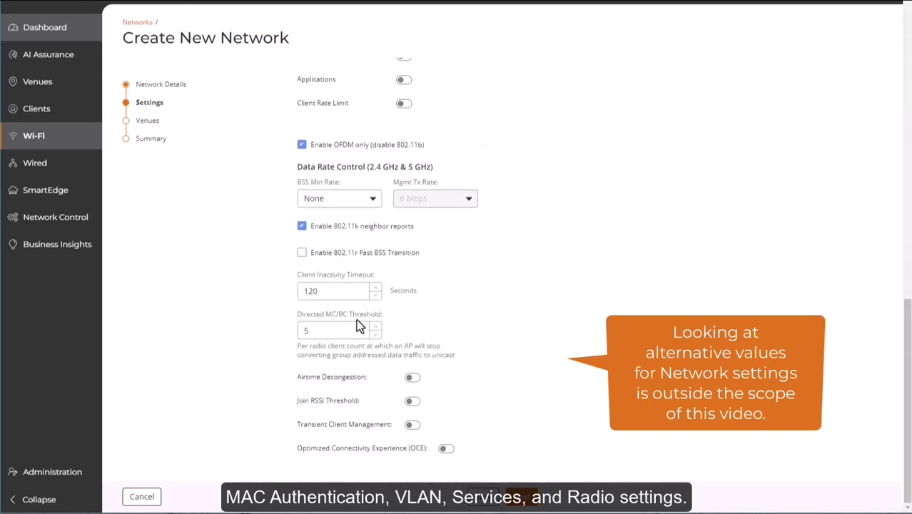
{"action": "scroll", "coordinate": [401, 312], "scroll_direction": "up", "scroll_amount": 1}
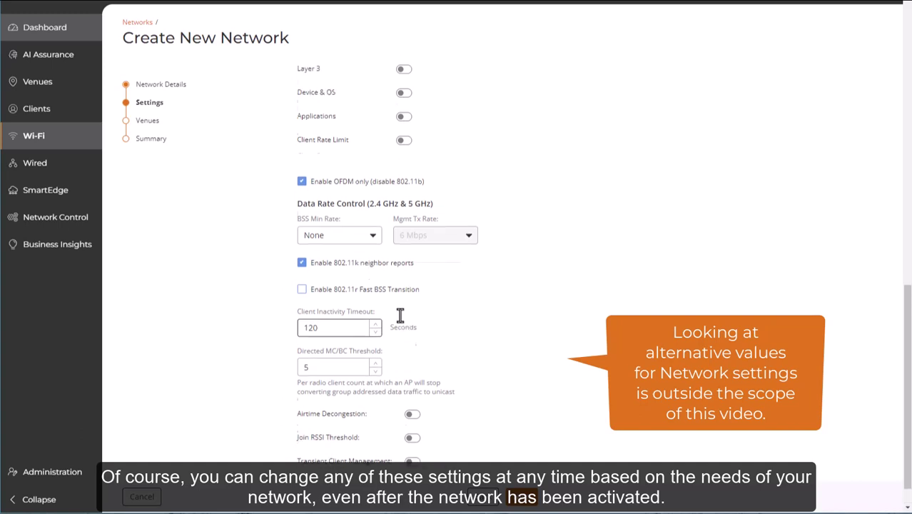
{"action": "scroll", "coordinate": [411, 312], "scroll_direction": "up", "scroll_amount": 4}
{"action": "scroll", "coordinate": [423, 312], "scroll_direction": "up", "scroll_amount": 1}
{"action": "scroll", "coordinate": [436, 316], "scroll_direction": "up", "scroll_amount": 3}
{"action": "scroll", "coordinate": [439, 314], "scroll_direction": "up", "scroll_amount": 3}
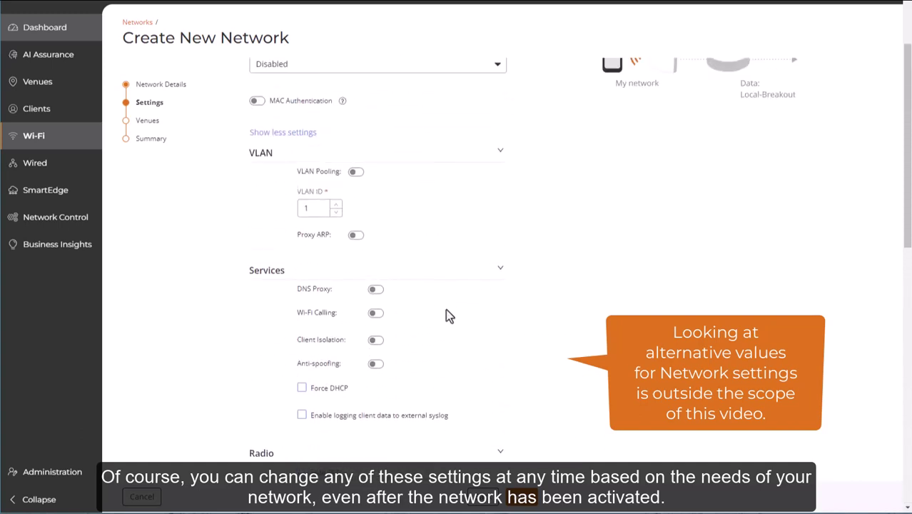
{"action": "scroll", "coordinate": [453, 311], "scroll_direction": "up", "scroll_amount": 1}
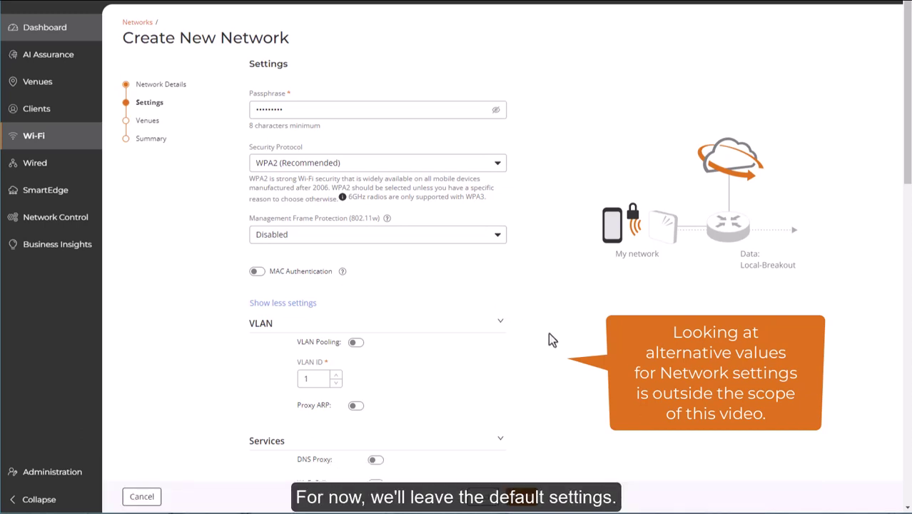
Activate PSKntwk at the RUCKUS Lab R1 venue and advance to the Summary.
{"action": "left_click", "coordinate": [523, 498]}
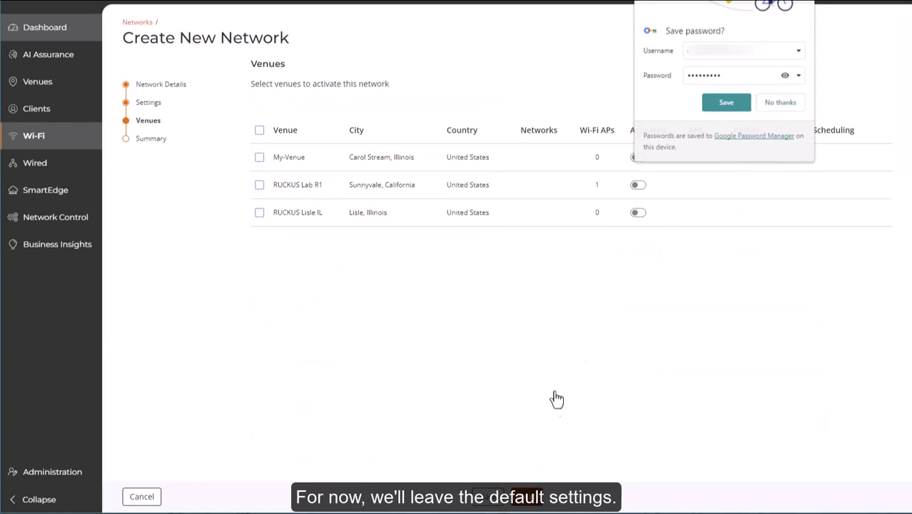
{"action": "left_click", "coordinate": [746, 108]}
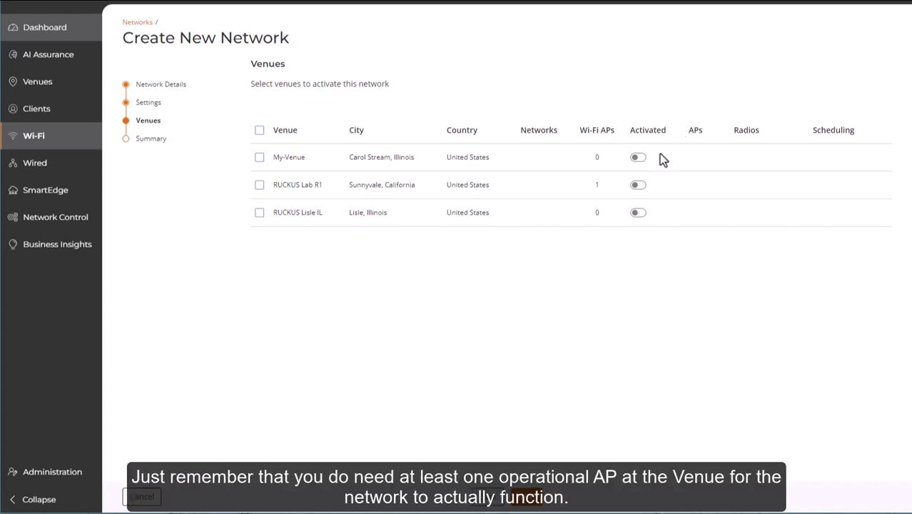
{"action": "left_click", "coordinate": [638, 187]}
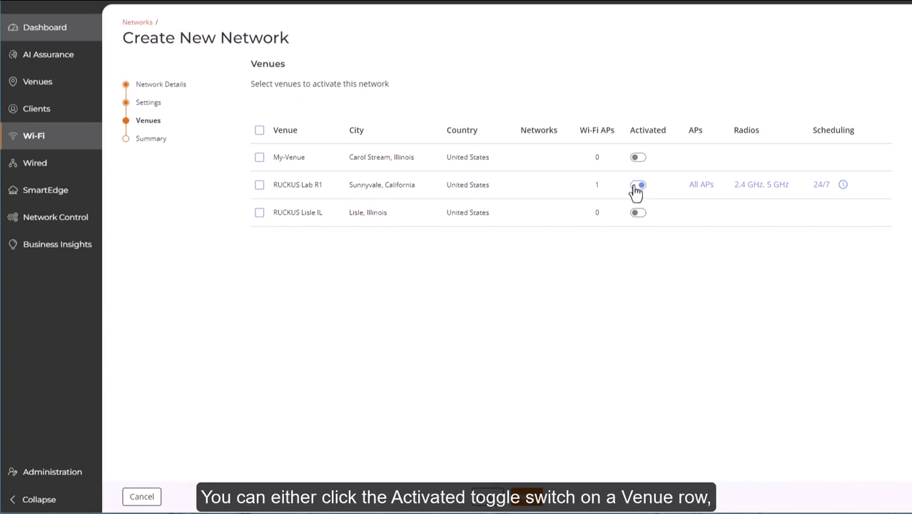
{"action": "left_click", "coordinate": [635, 187]}
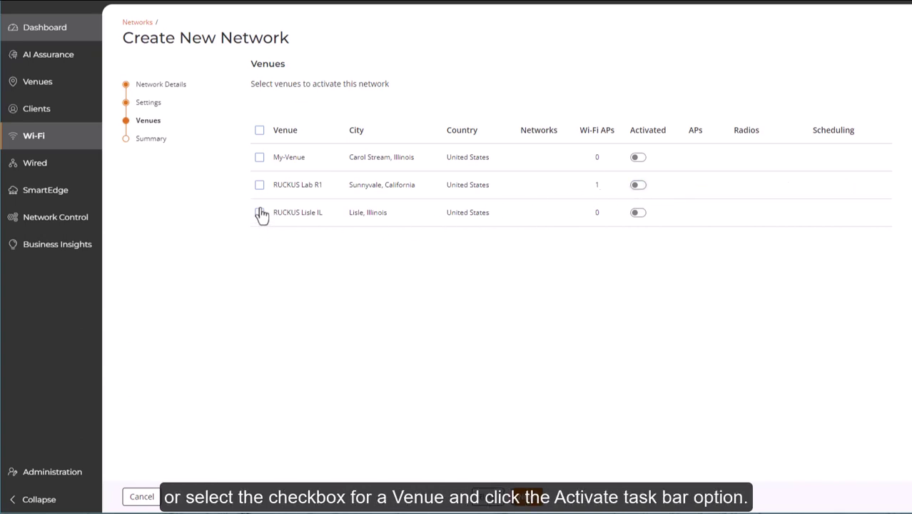
{"action": "left_click", "coordinate": [260, 185]}
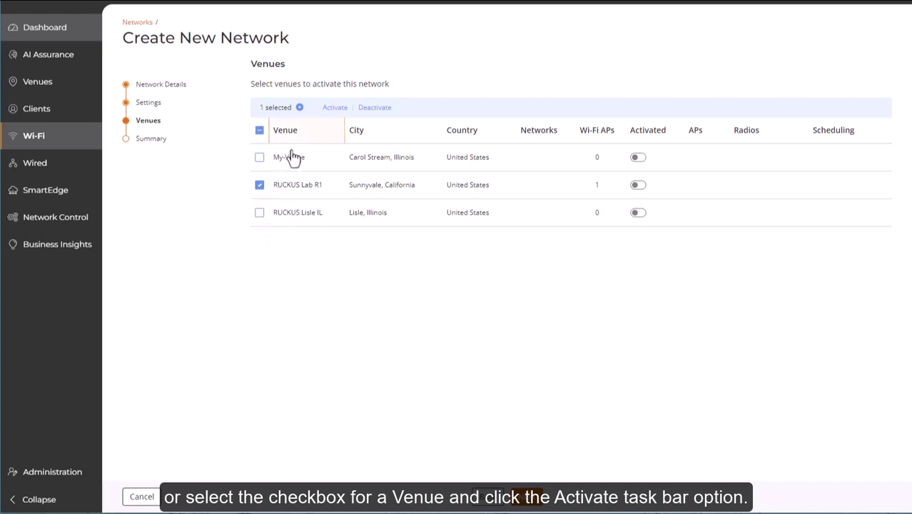
{"action": "left_click", "coordinate": [335, 111]}
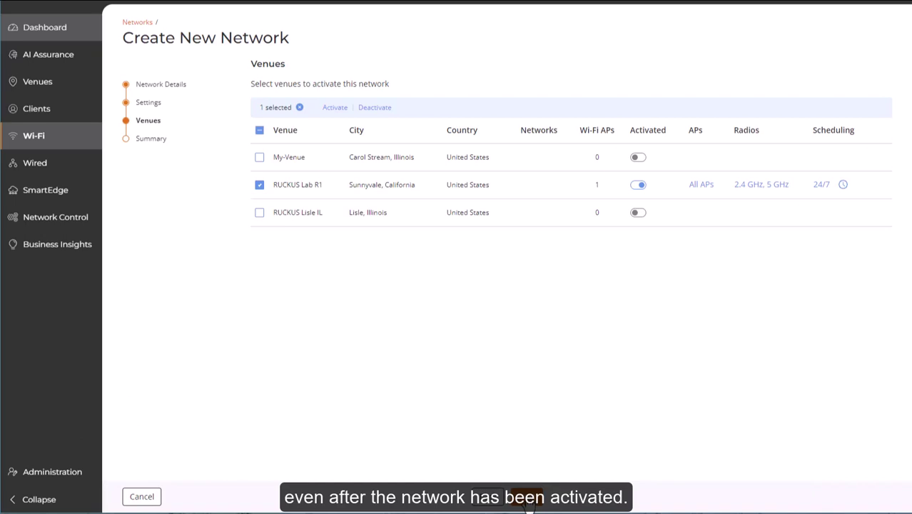
{"action": "left_click", "coordinate": [520, 504]}
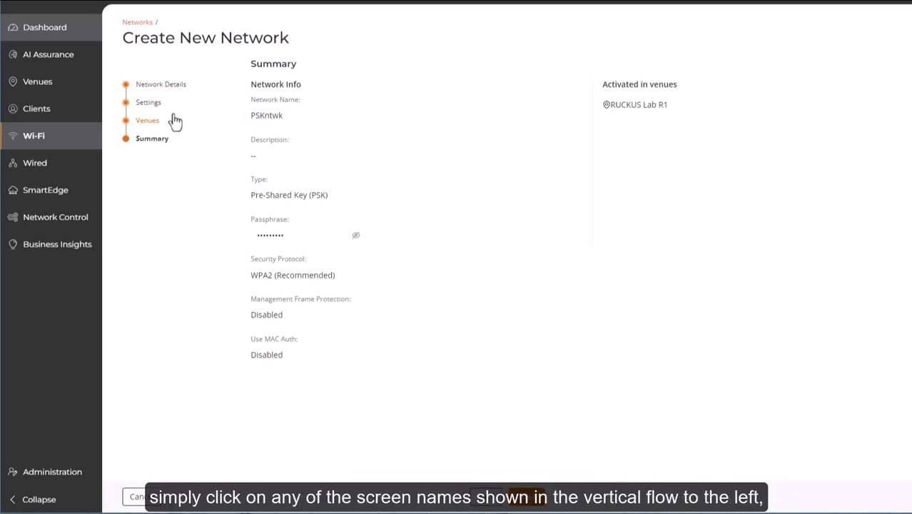
{"action": "left_click", "coordinate": [148, 107]}
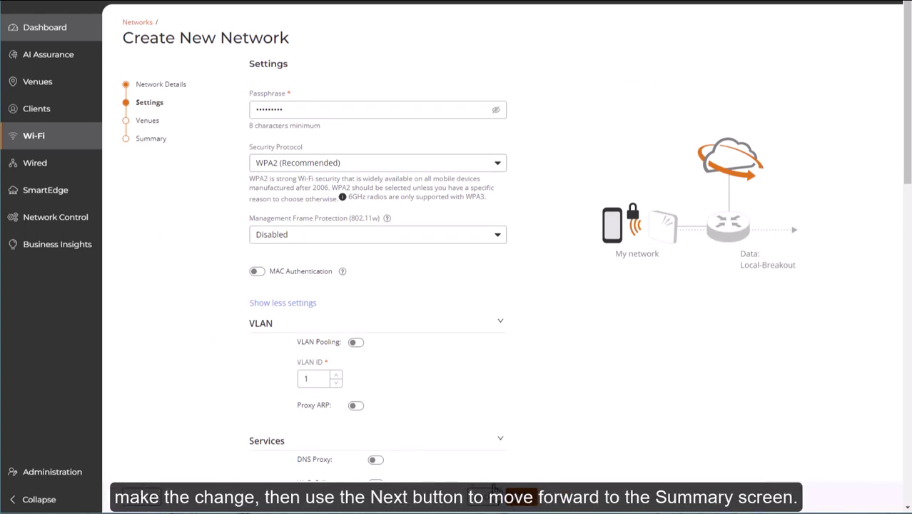
{"action": "left_click", "coordinate": [528, 500]}
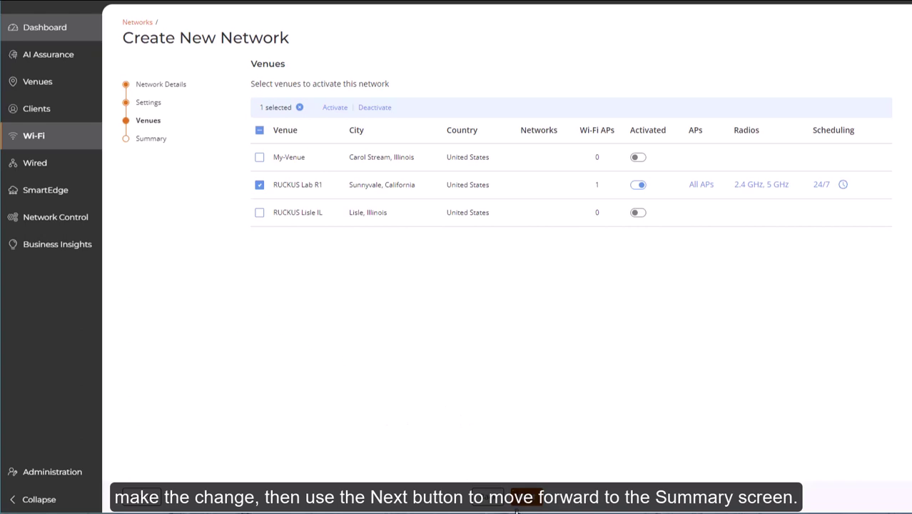
{"action": "left_click", "coordinate": [526, 504]}
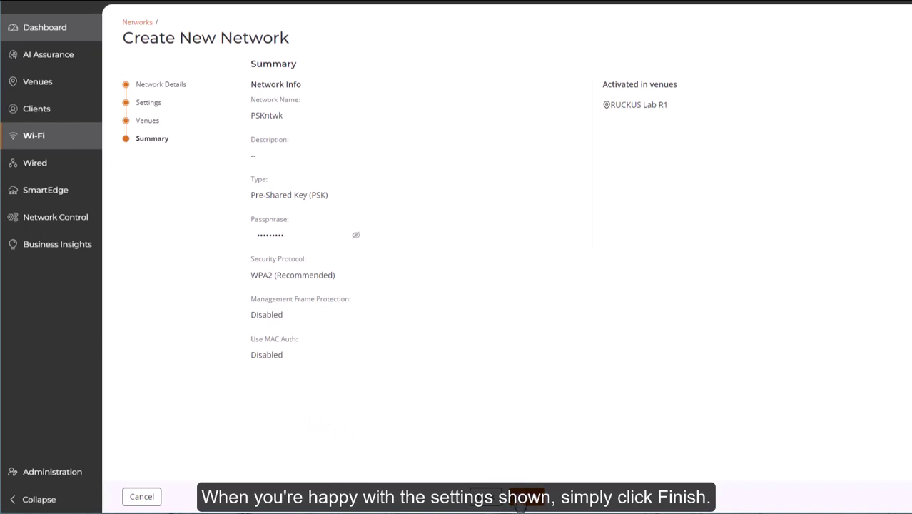
Finish the wizard so PSKntwk is created as a Pre-Shared Key network.
{"action": "left_click", "coordinate": [527, 504]}
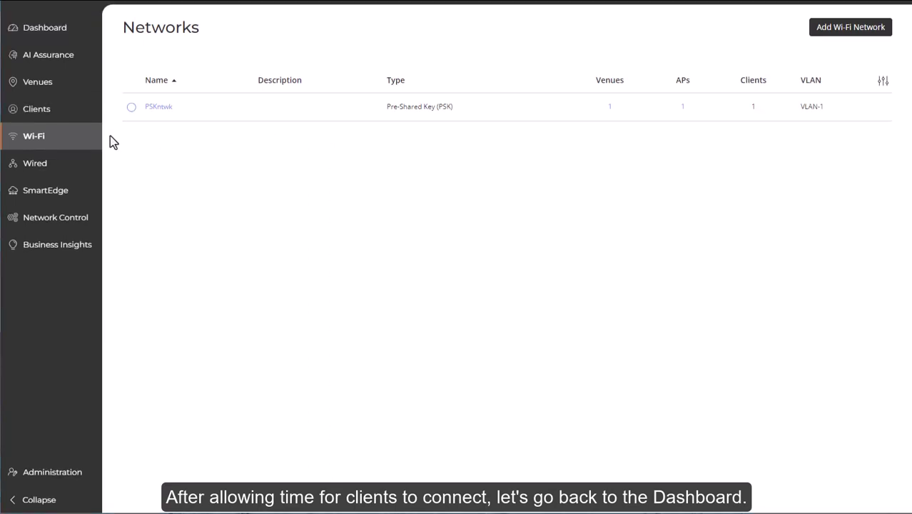
View the Wi-Fi clients connected to PSKntwk from the Dashboard's Clients tile.
{"action": "left_click", "coordinate": [62, 34]}
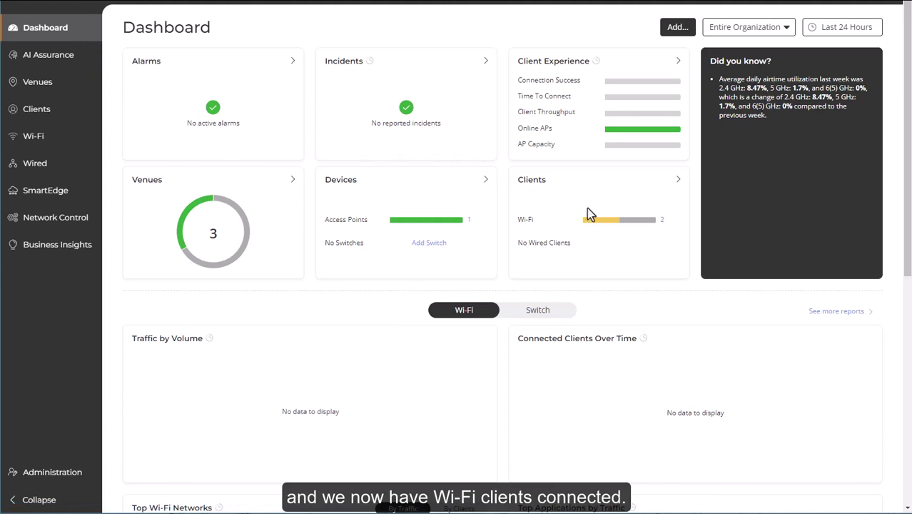
{"action": "mouse_move", "coordinate": [601, 219]}
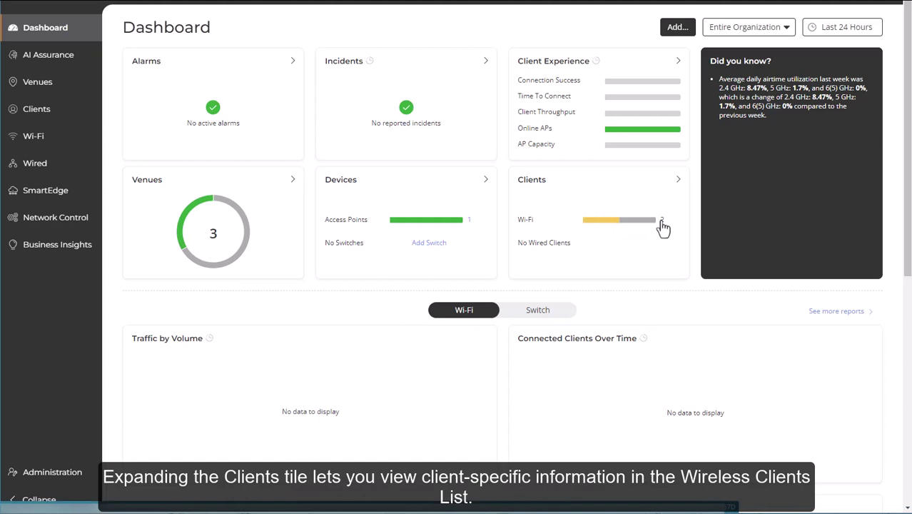
{"action": "left_click", "coordinate": [663, 227]}
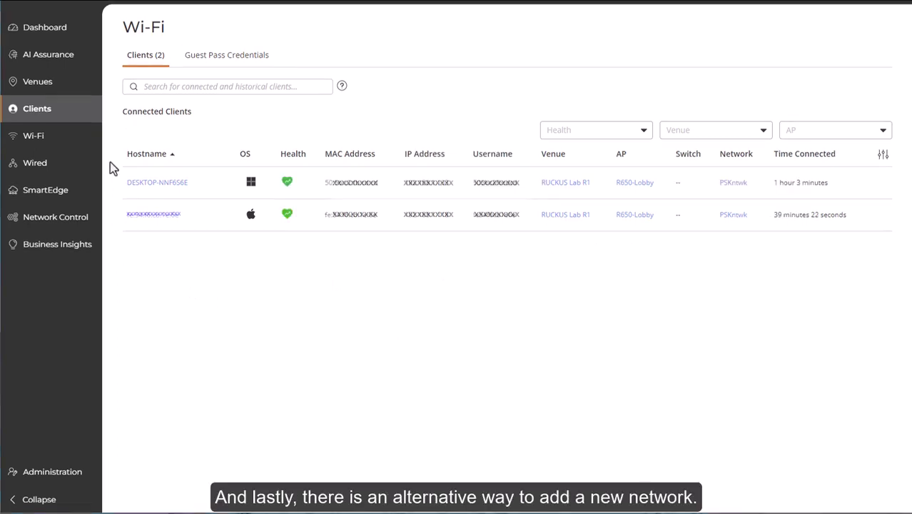
{"action": "mouse_move", "coordinate": [34, 135]}
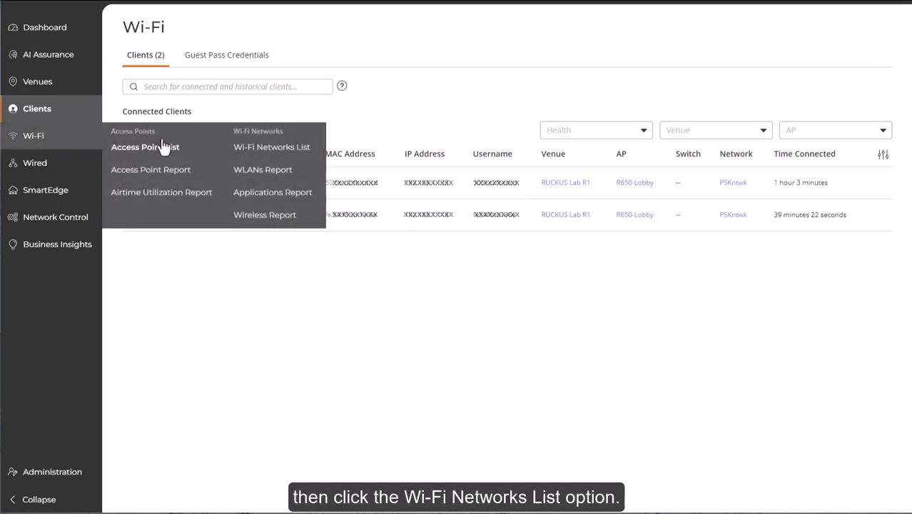
Open the Wi-Fi Networks list, where PSKntwk shows two clients.
{"action": "left_click", "coordinate": [257, 152]}
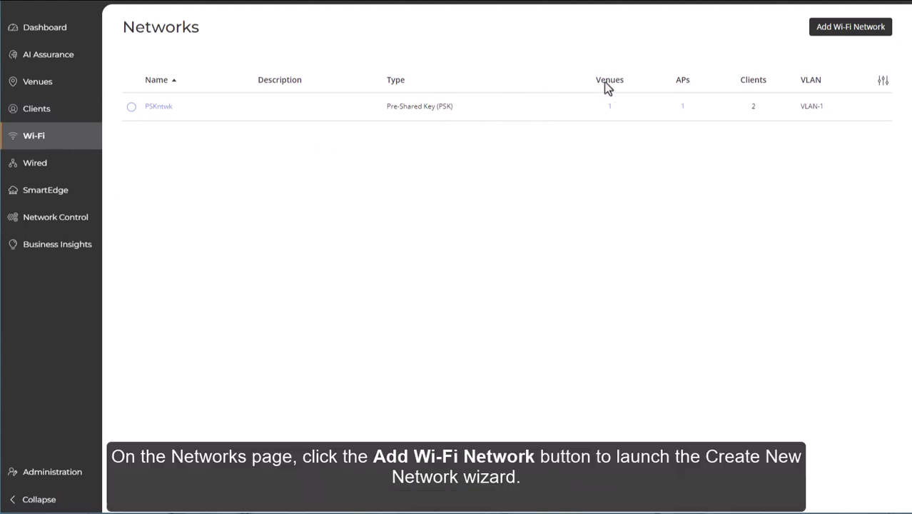
{"action": "left_click", "coordinate": [842, 37]}
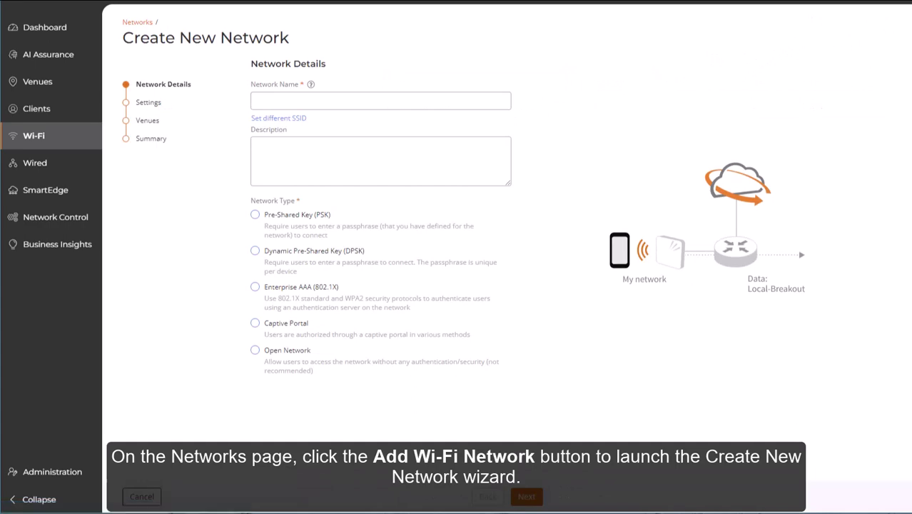